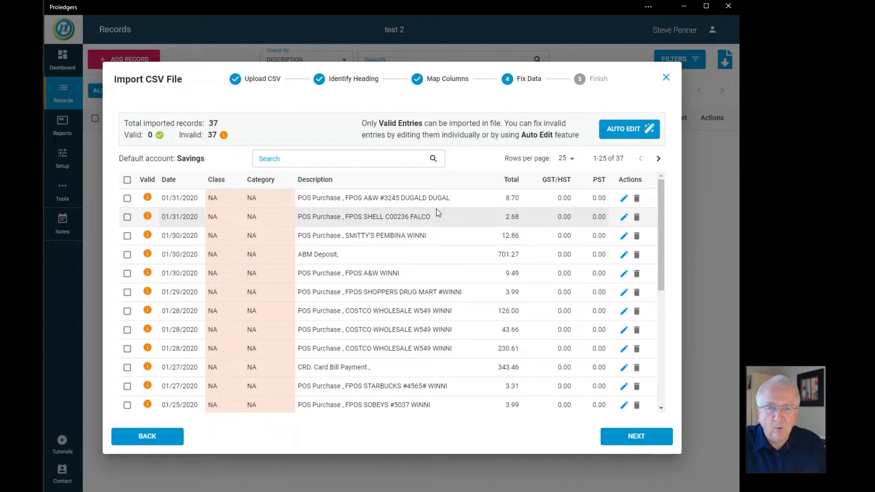
# View the edit form of the 01/30/2020 SMITTY'S PEMBINA record and close it.
pyautogui.click(411, 237)
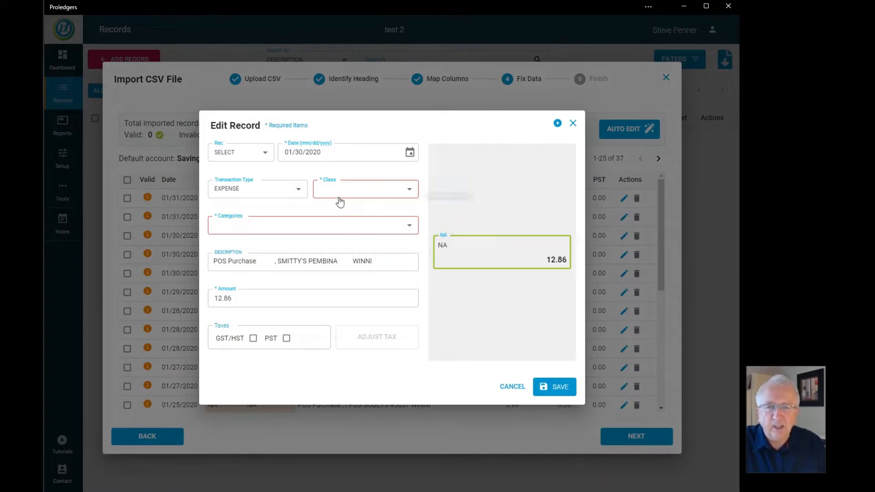
pyautogui.click(574, 123)
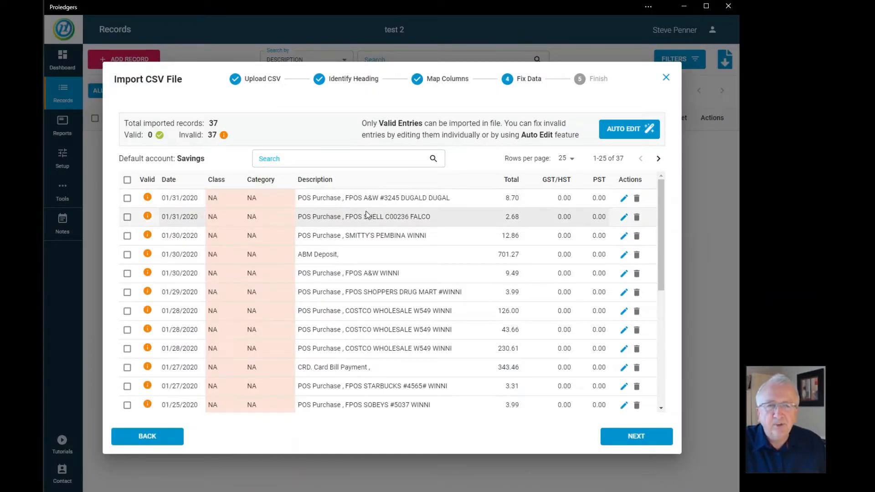
# Delete the existing mcdonald and shell auto edit criteria for the Savings account.
pyautogui.click(622, 131)
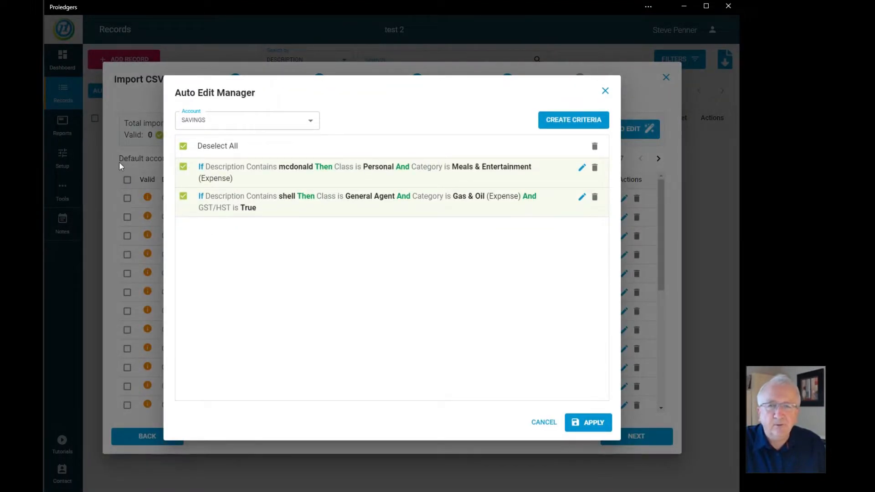
pyautogui.click(183, 167)
pyautogui.click(183, 168)
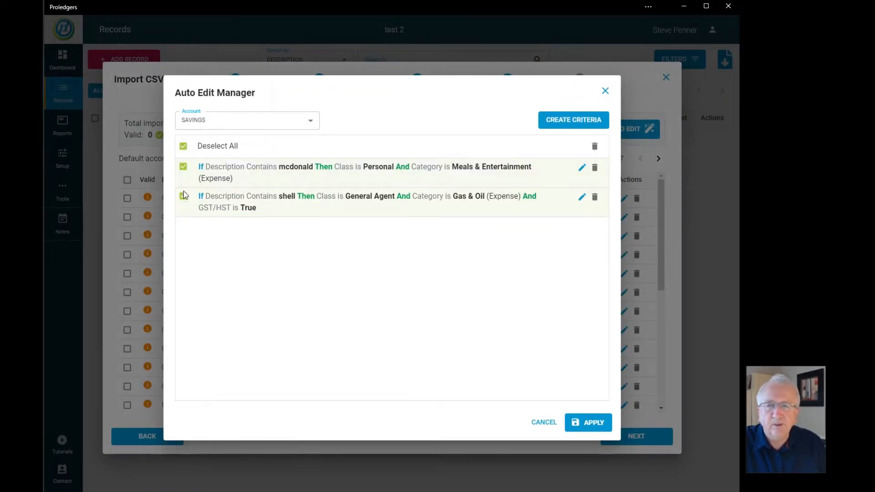
pyautogui.click(594, 150)
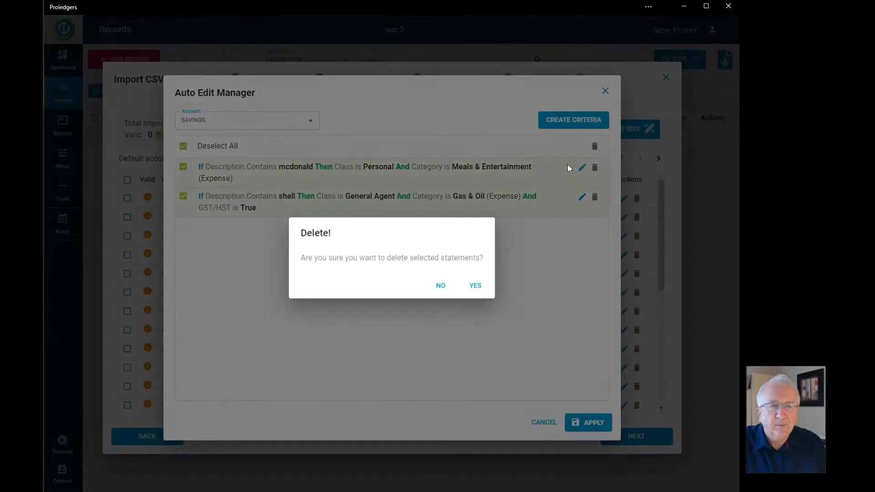
pyautogui.click(477, 288)
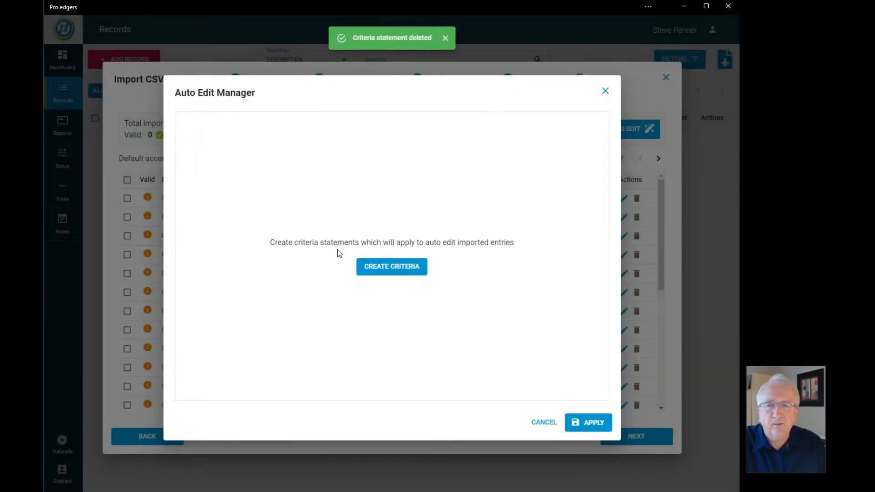
# Start a new auto edit criterion with the condition that the description contains "mcdonald's".
pyautogui.click(387, 272)
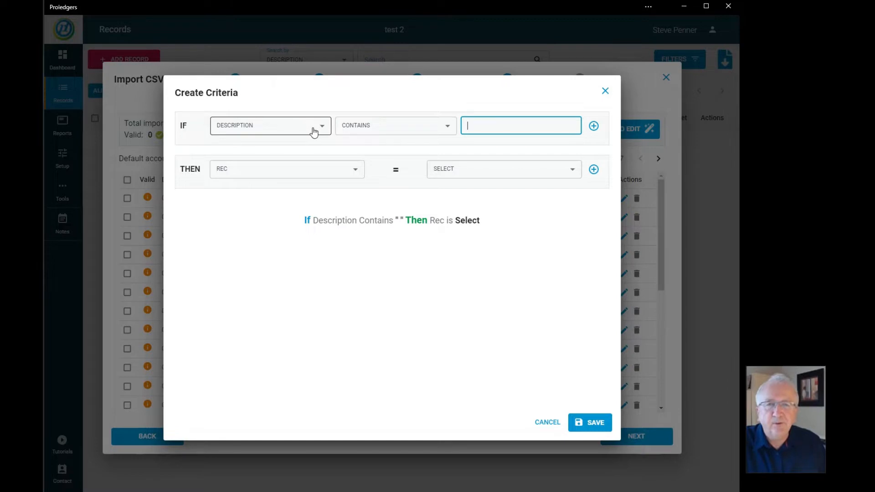
pyautogui.click(378, 130)
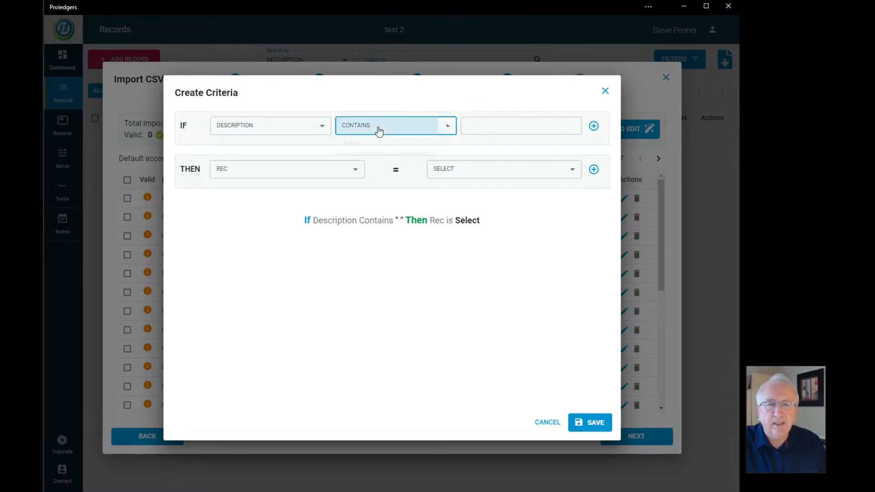
pyautogui.click(376, 130)
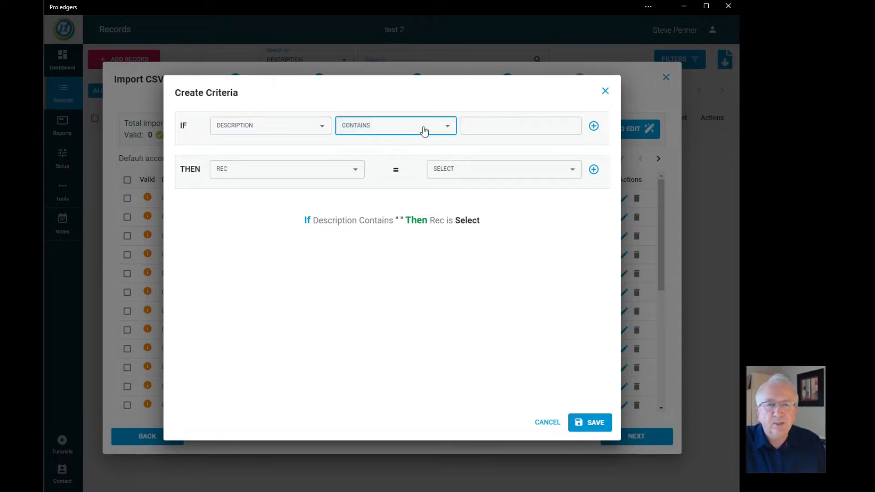
pyautogui.click(488, 126)
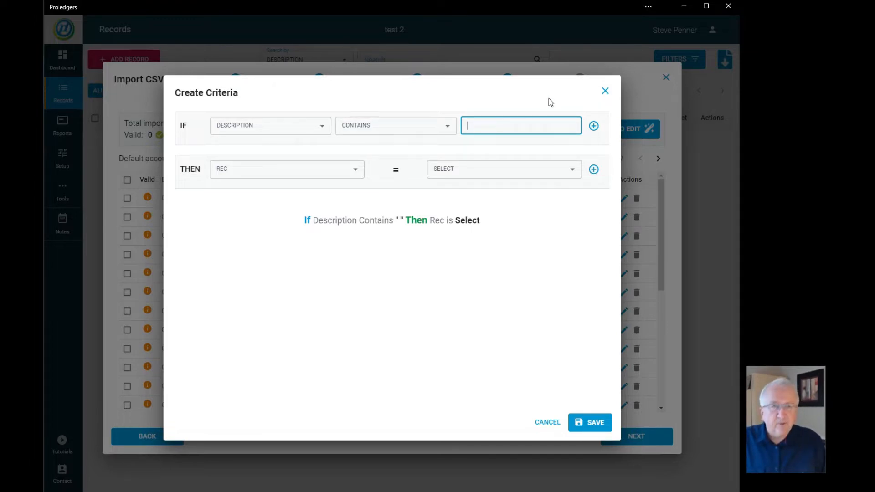
pyautogui.write('mcd')
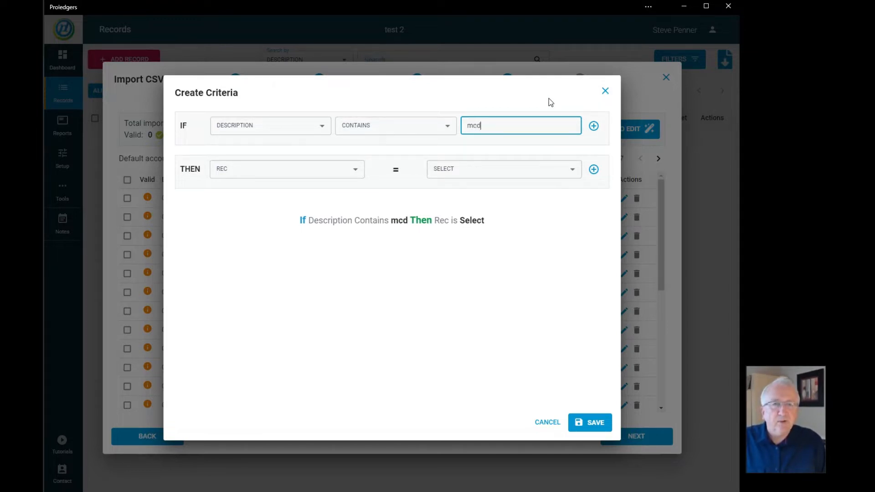
pyautogui.write("onald's")
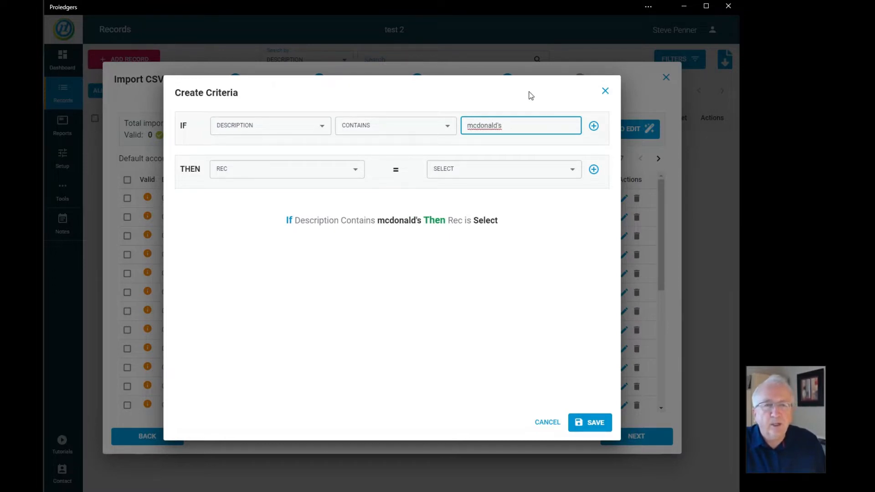
# Make the mcdonald's criterion assign the class Personal.
pyautogui.click(292, 178)
pyautogui.click(283, 195)
pyautogui.click(509, 174)
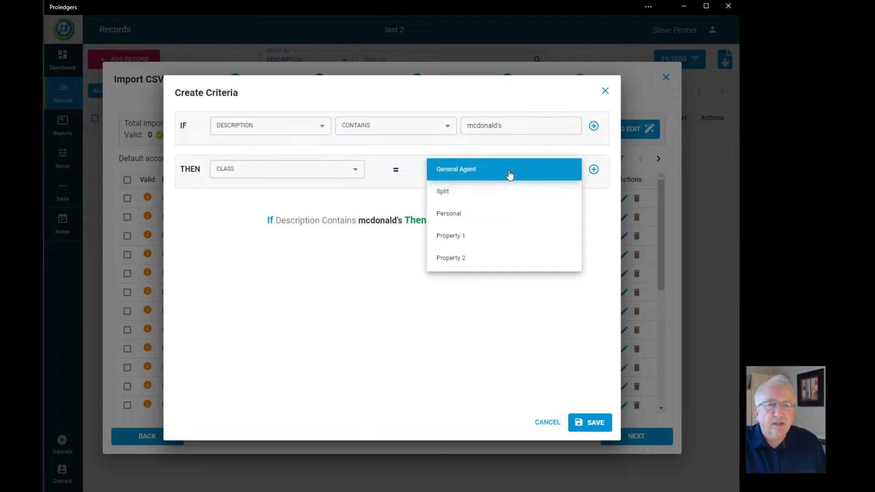
pyautogui.click(497, 212)
# Add a second result assigning the category Meals & Entertainment to the mcdonald's criterion and save it.
pyautogui.click(593, 170)
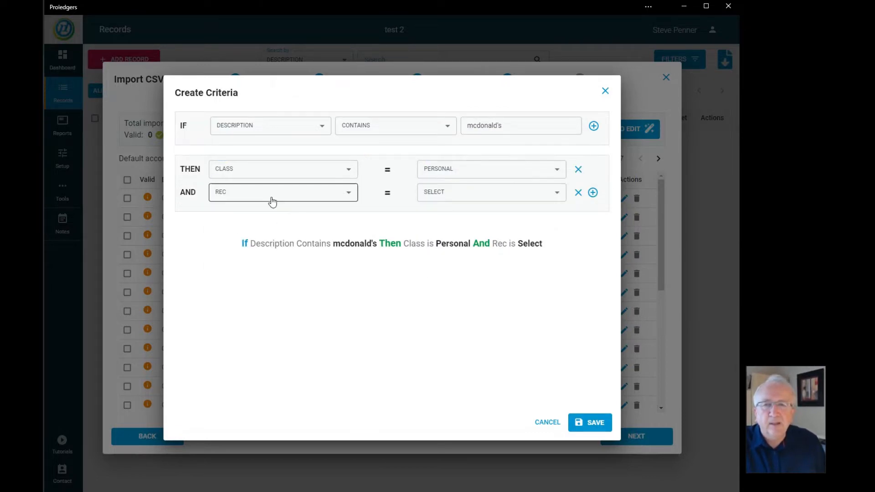
pyautogui.click(272, 200)
pyautogui.click(299, 237)
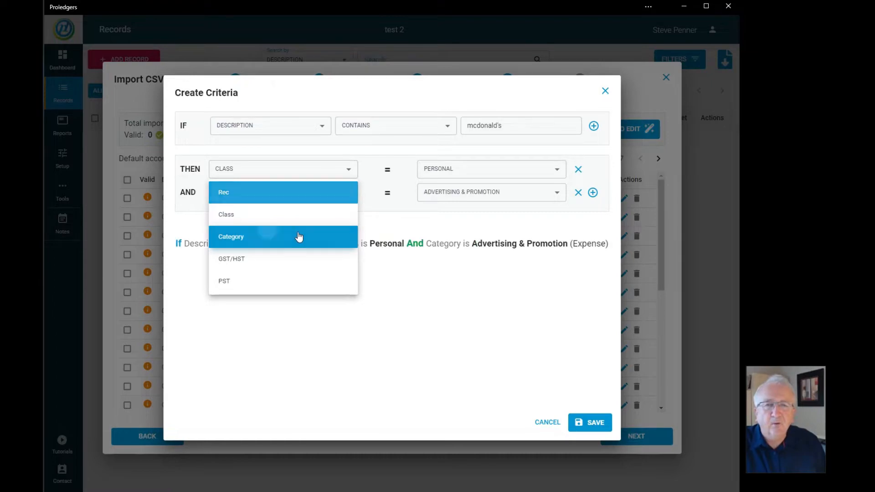
pyautogui.click(556, 198)
pyautogui.moveTo(562, 209); pyautogui.dragTo(559, 259)
pyautogui.click(485, 263)
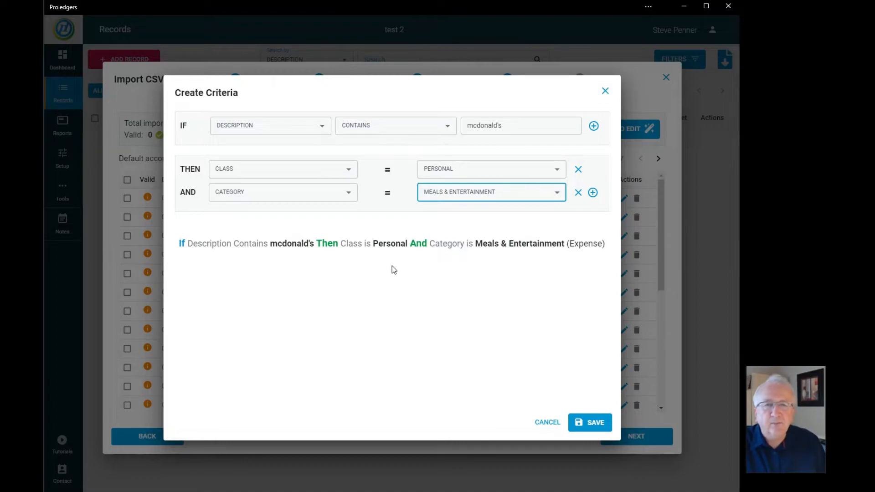
pyautogui.click(595, 423)
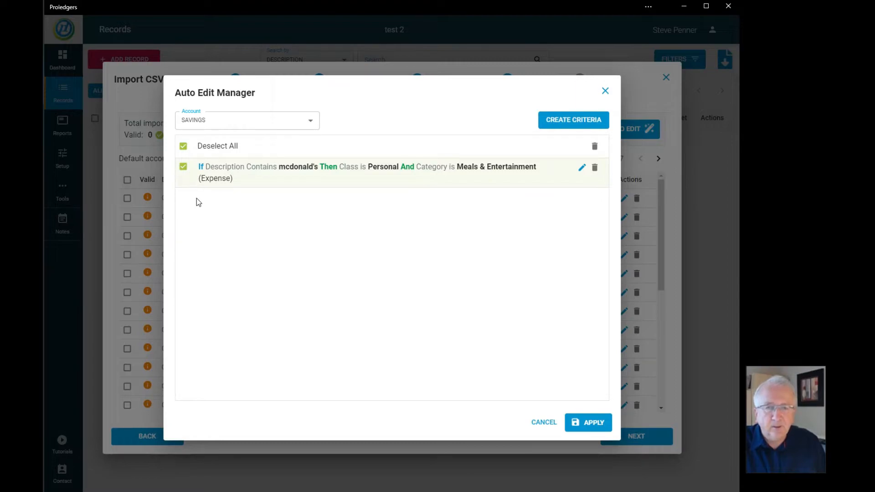
# Apply the mcdonald's criterion to the imported records, keeping it selected.
pyautogui.click(183, 167)
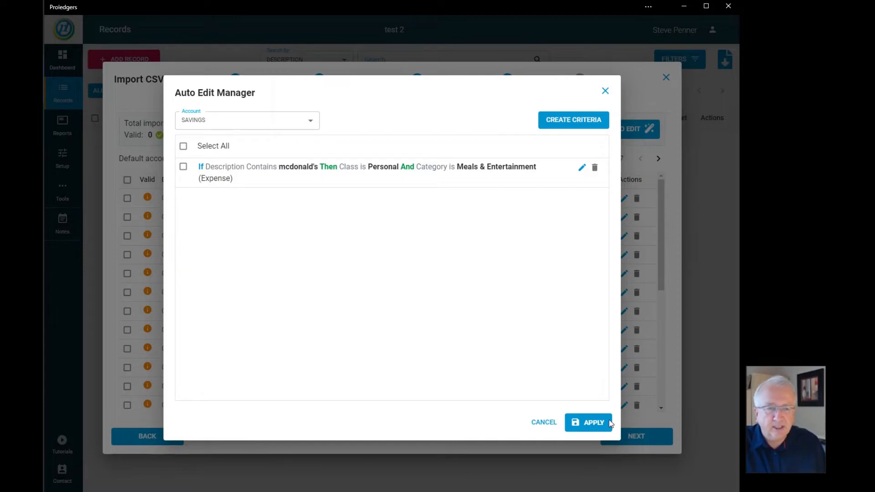
pyautogui.click(183, 167)
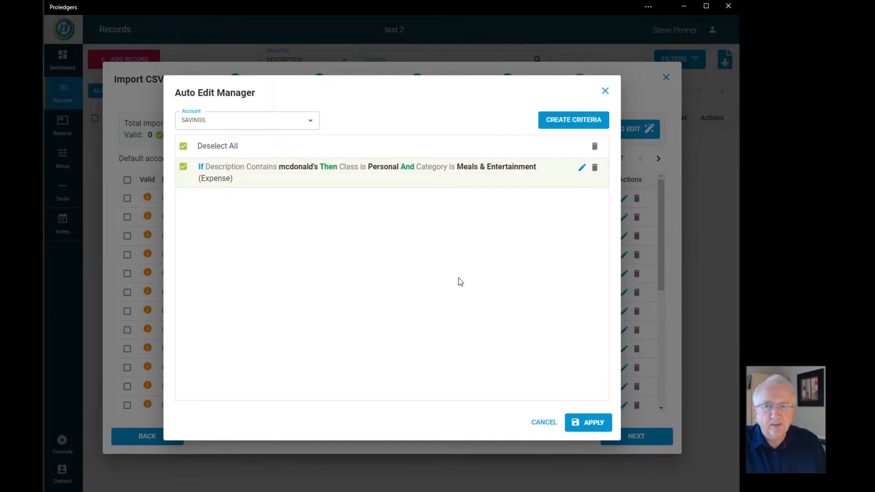
pyautogui.click(594, 423)
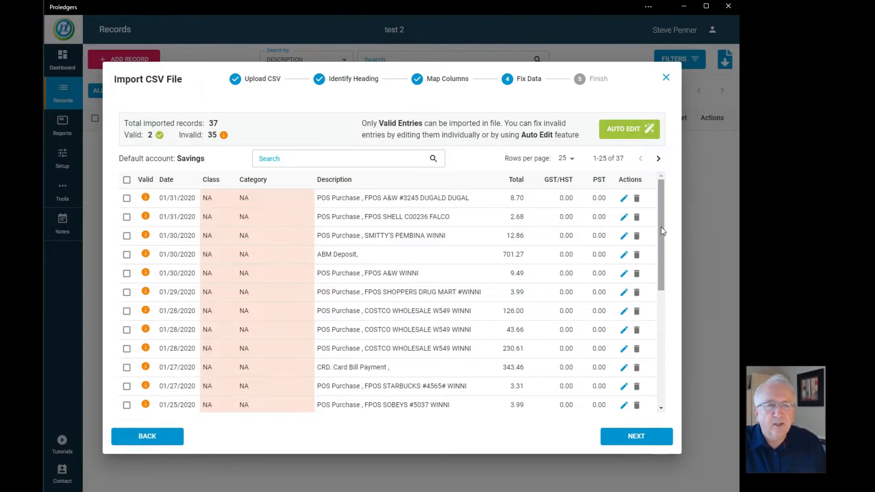
# Proceed past the data-fixing stage and finish importing the valid records into the ledger.
pyautogui.moveTo(663, 231); pyautogui.dragTo(674, 336)
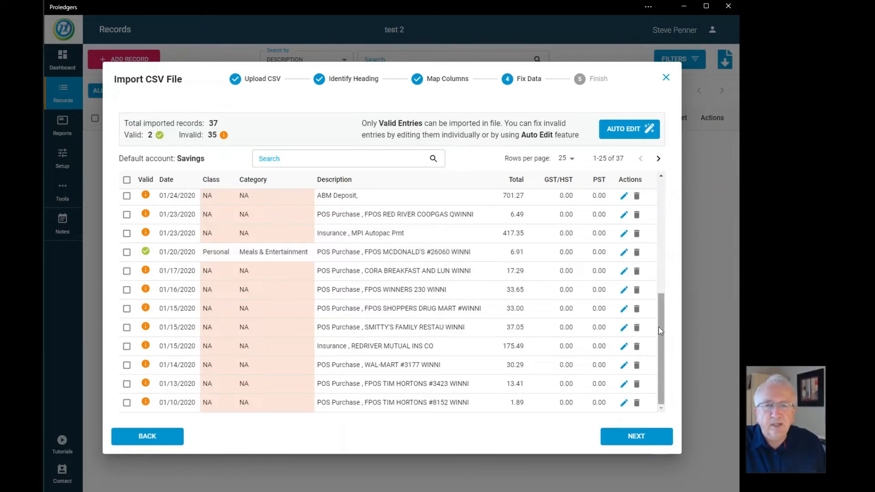
pyautogui.click(637, 436)
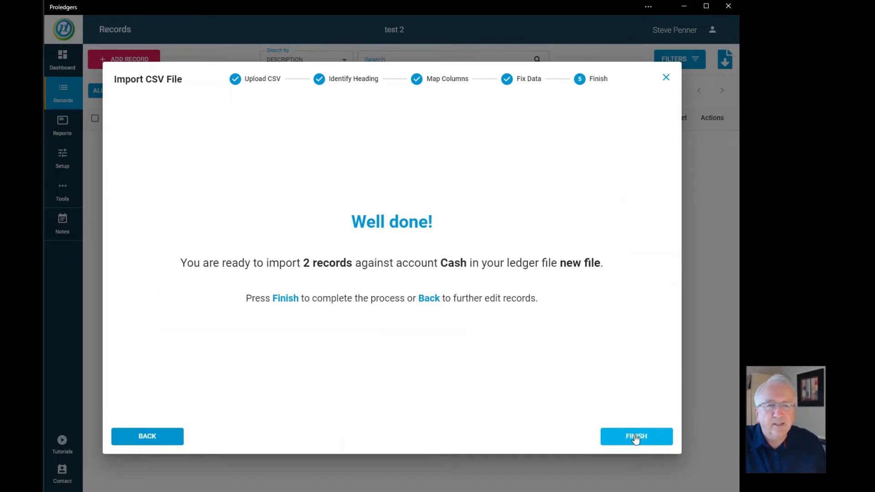
pyautogui.click(636, 437)
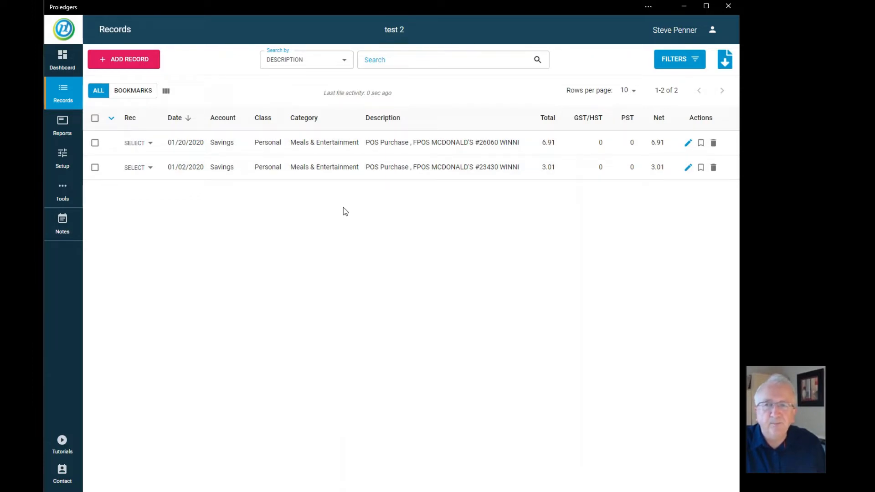
# Reopen the CSV import at its Fix Data stage and review the remaining records.
pyautogui.click(64, 195)
pyautogui.click(104, 191)
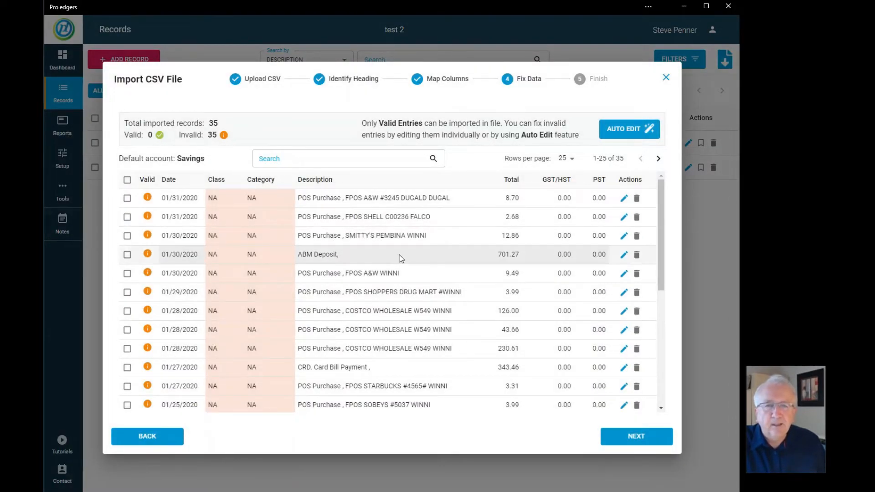
pyautogui.scroll(-3, 404, 304)
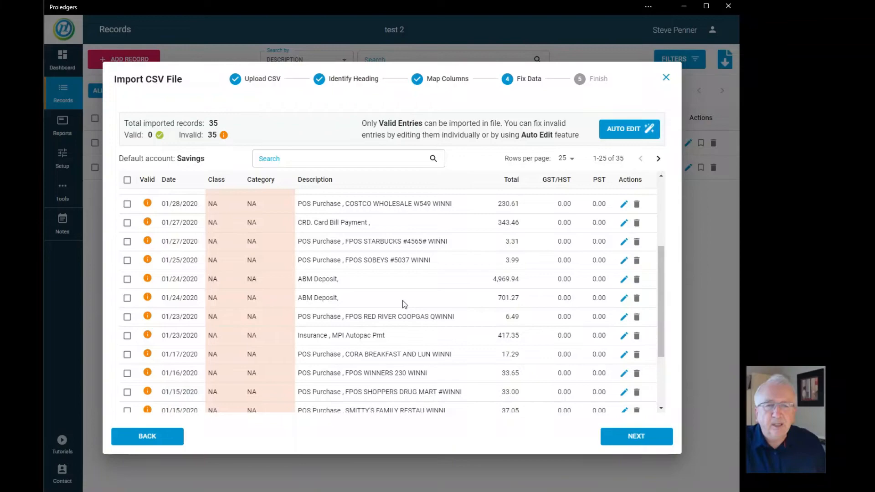
pyautogui.scroll(-2, 403, 300)
pyautogui.scroll(-2, 403, 300)
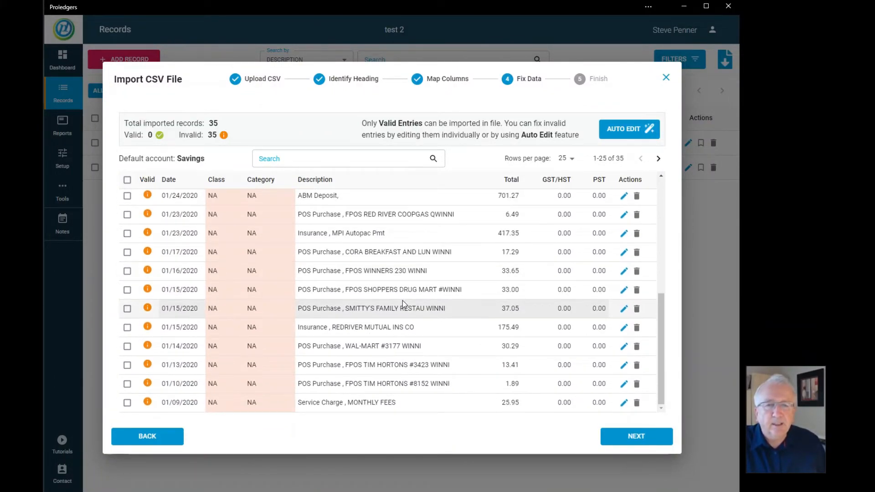
pyautogui.scroll(2, 406, 365)
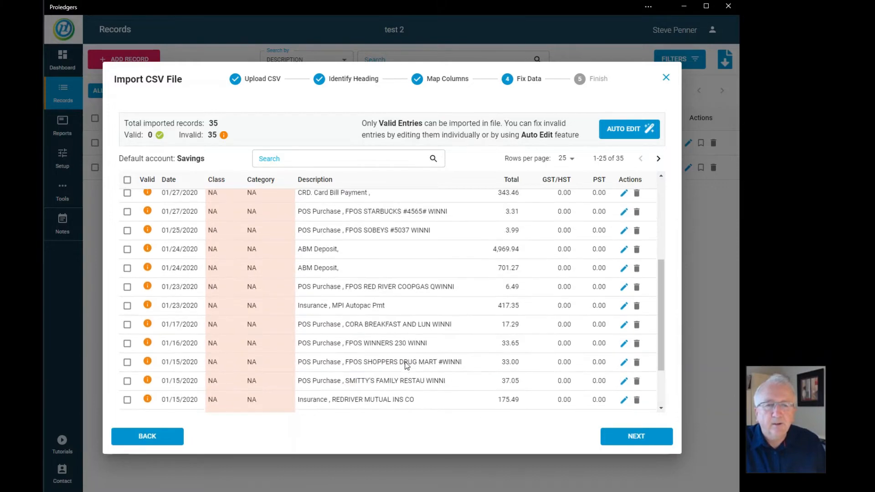
pyautogui.scroll(5, 406, 365)
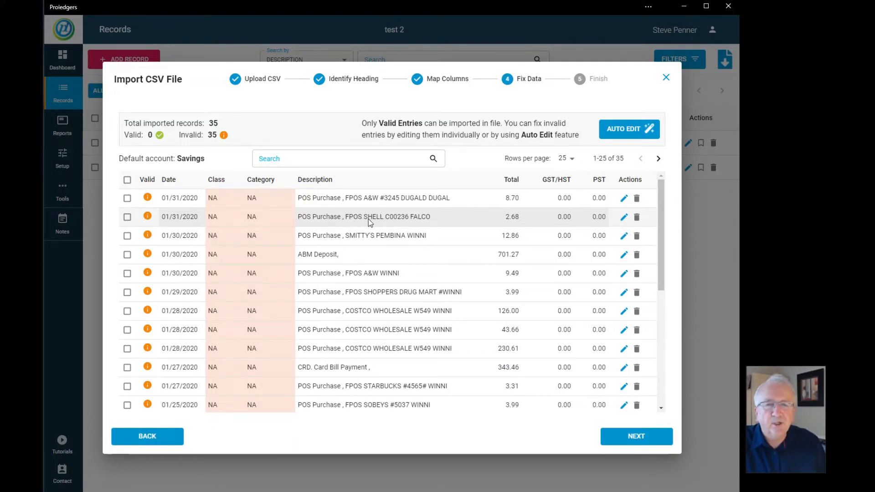
# Create an auto edit criterion that assigns the class General Agent when the description contains "shell".
pyautogui.click(615, 130)
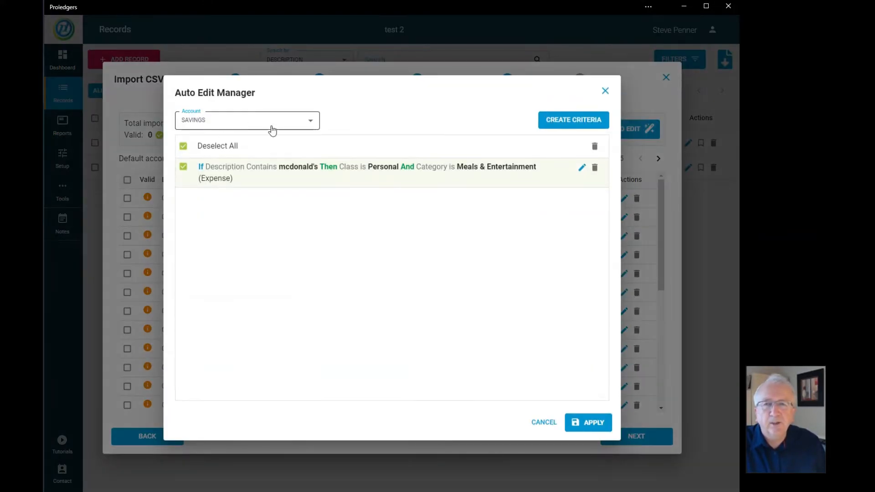
pyautogui.click(583, 121)
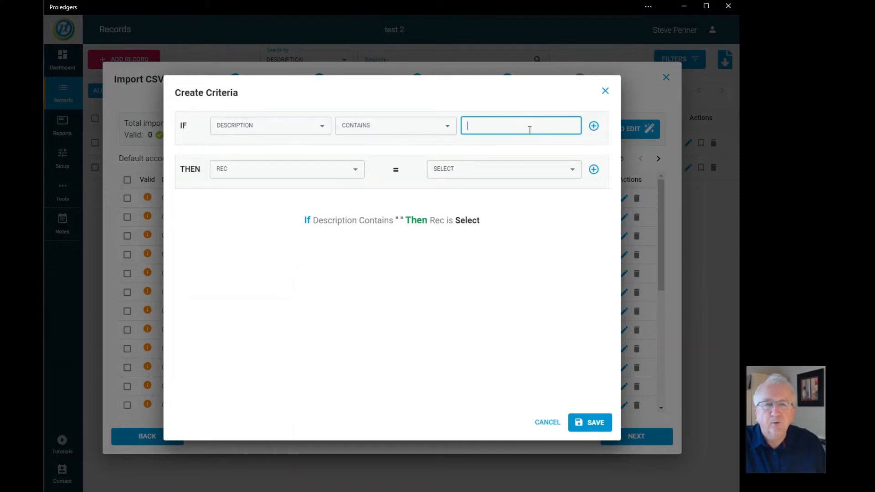
pyautogui.write('shell')
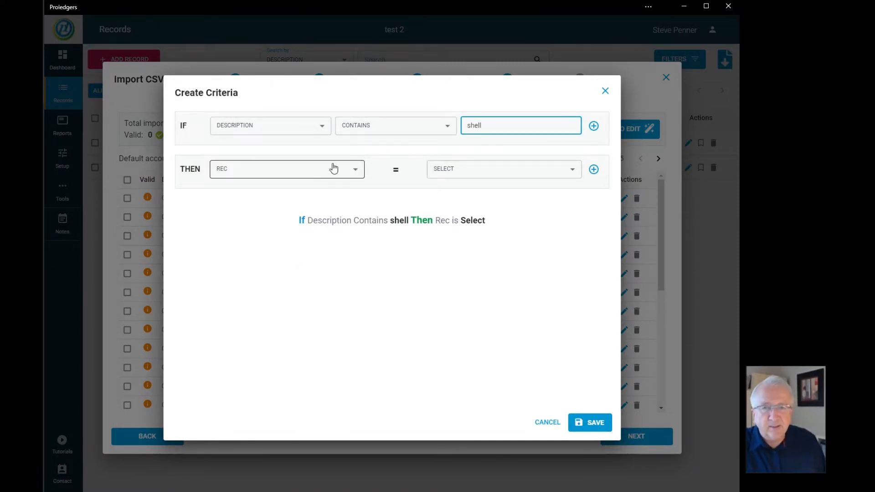
pyautogui.click(302, 175)
pyautogui.click(253, 195)
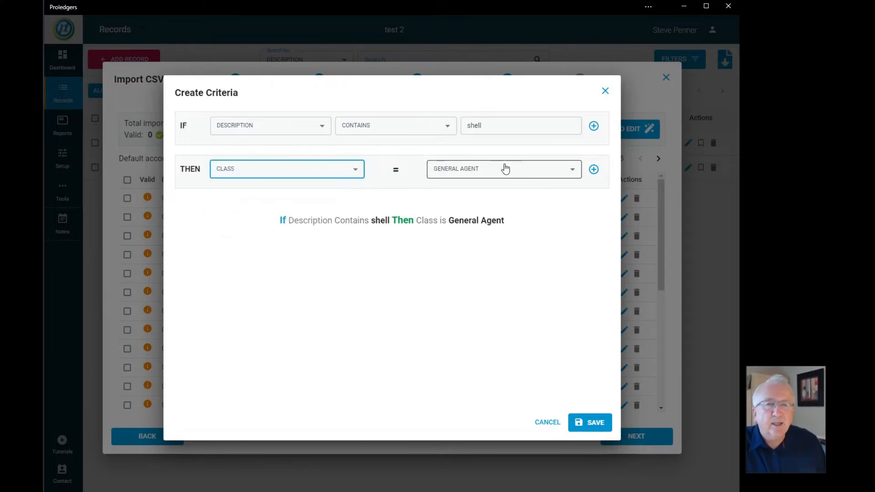
pyautogui.click(514, 172)
pyautogui.click(514, 172)
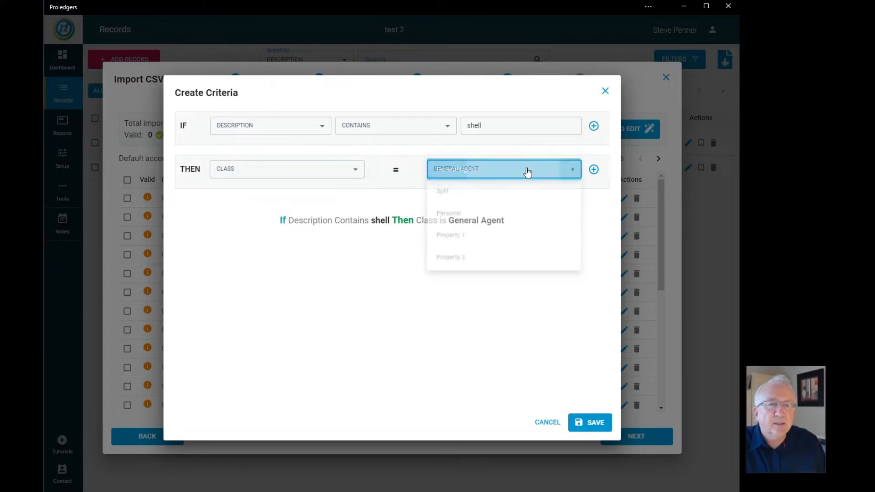
# Add a second action to the "shell" criterion that assigns the category Gas & Oil.
pyautogui.click(594, 169)
pyautogui.click(254, 195)
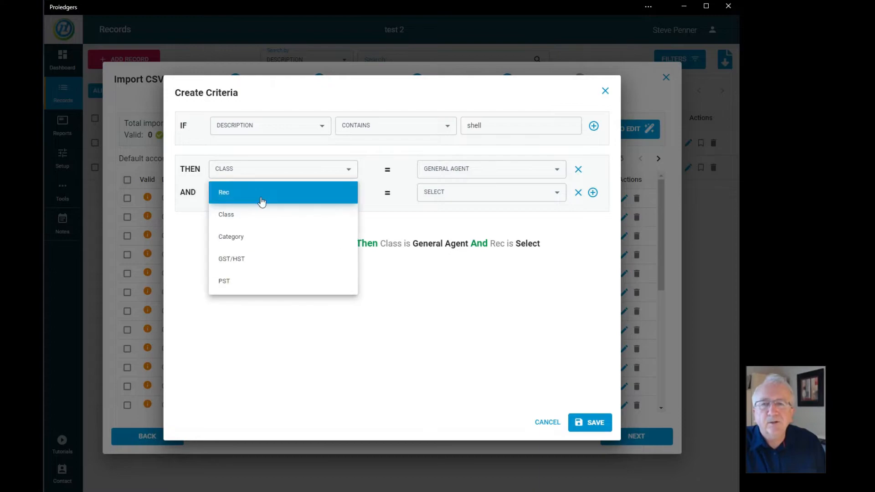
pyautogui.click(264, 241)
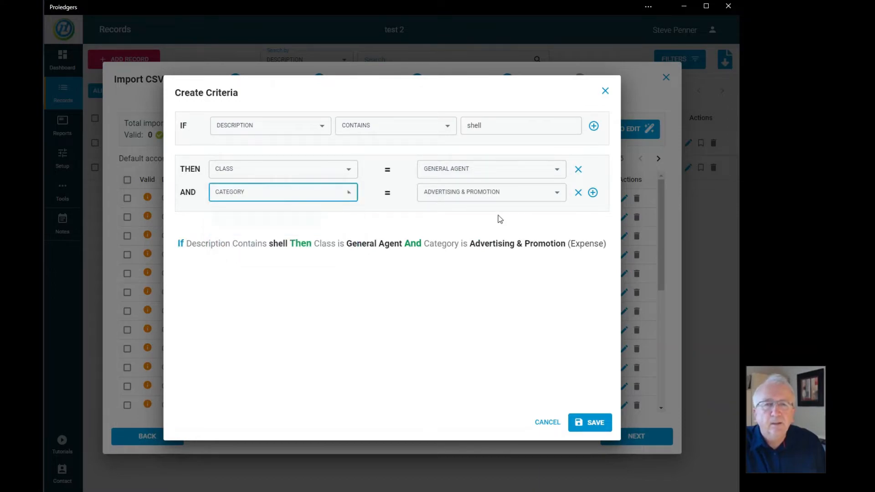
pyautogui.click(560, 194)
pyautogui.scroll(-2, 565, 209)
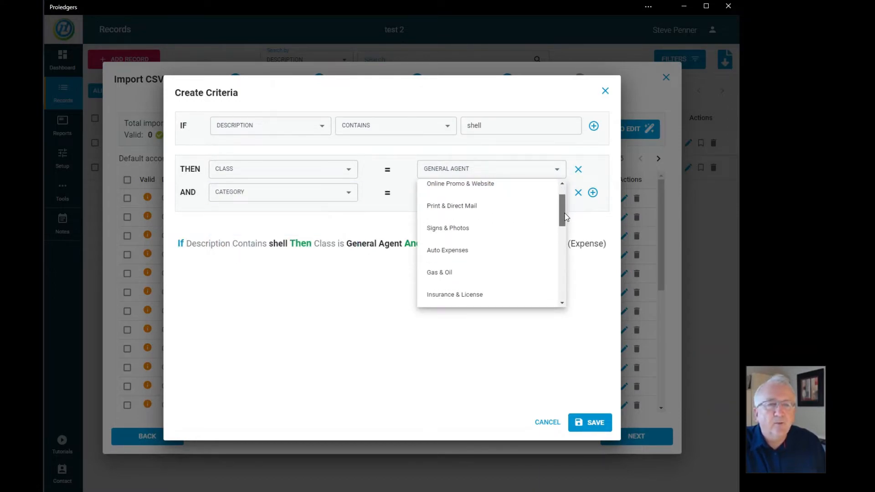
pyautogui.click(446, 272)
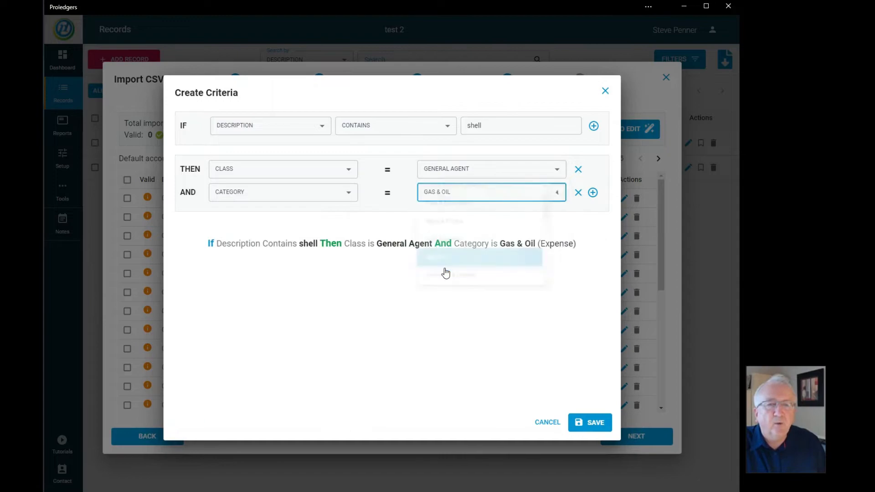
# Add a third action setting GST/HST to True in the "shell" criterion and save the criterion.
pyautogui.click(593, 193)
pyautogui.click(290, 219)
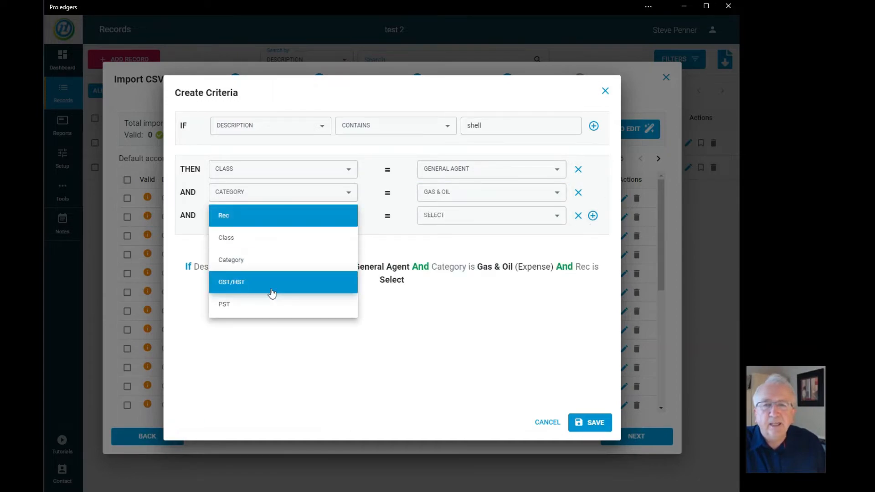
pyautogui.click(272, 293)
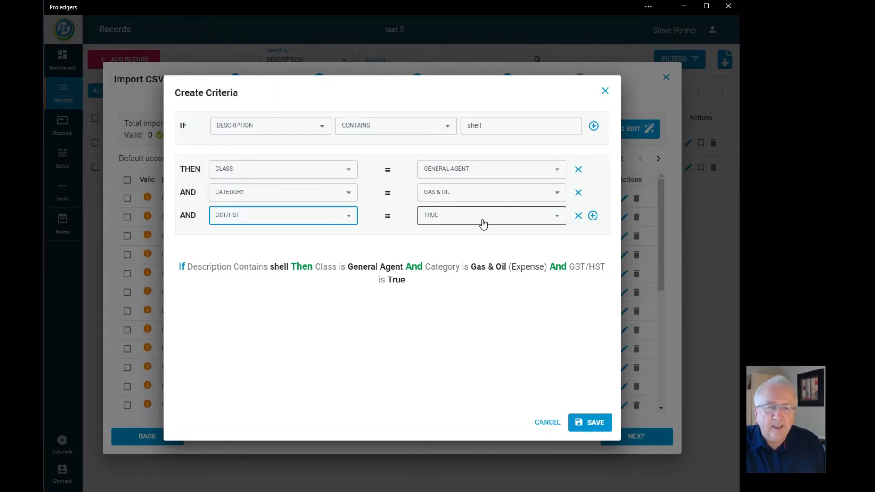
pyautogui.click(595, 424)
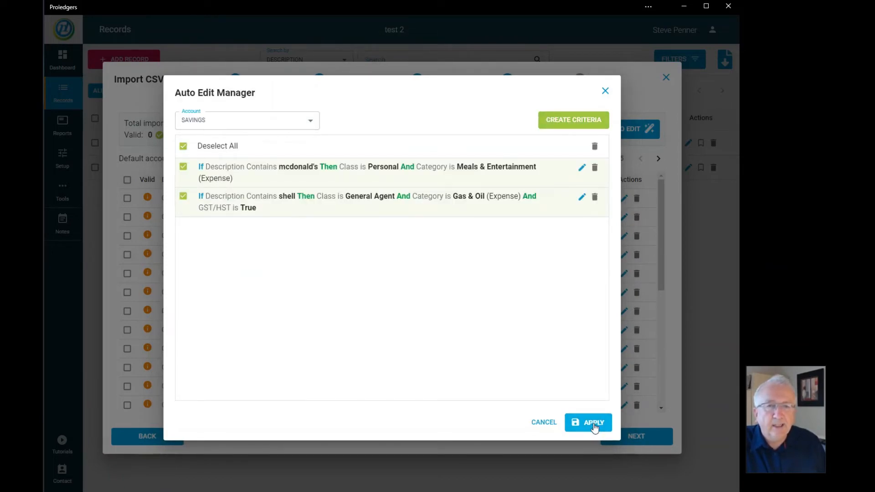
# Apply the selected mcdonald's and shell criteria to the imported records and review the updated list.
pyautogui.click(594, 423)
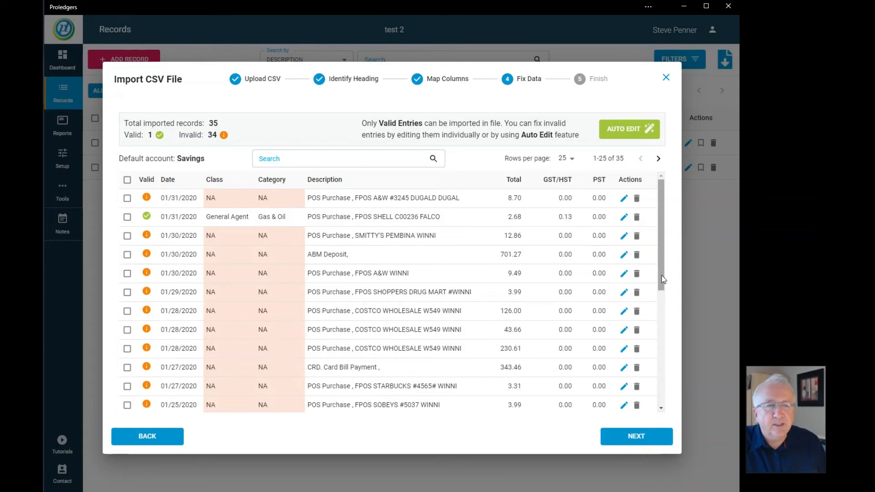
pyautogui.scroll(-1, 662, 287)
pyautogui.moveTo(666, 301); pyautogui.dragTo(657, 234)
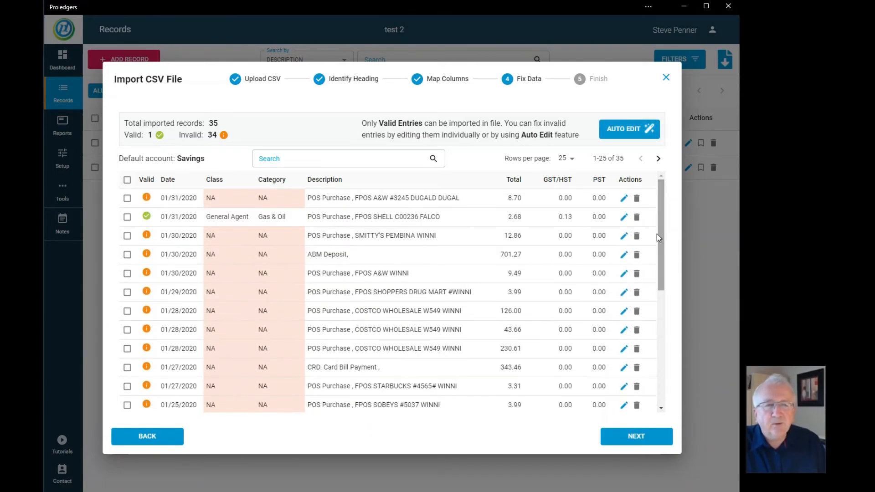
# Try a second condition in a new auto edit criterion with Total, Date and Description as its field, and remove it.
pyautogui.click(610, 130)
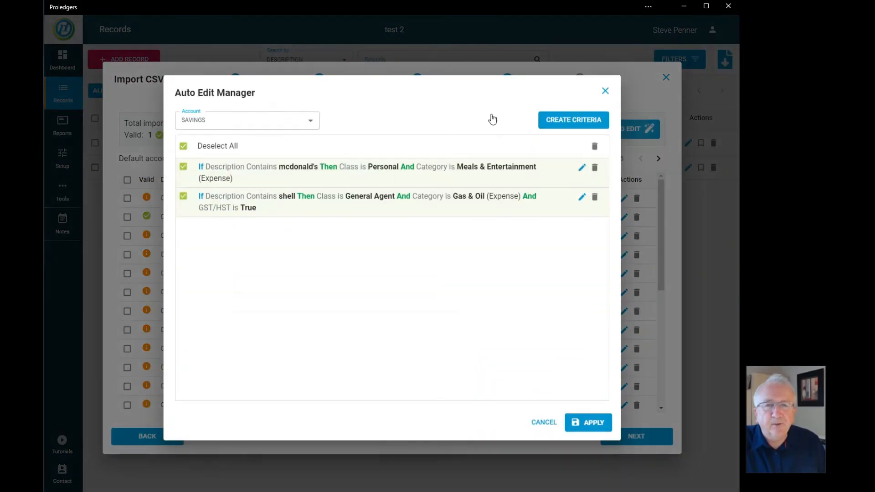
pyautogui.click(574, 120)
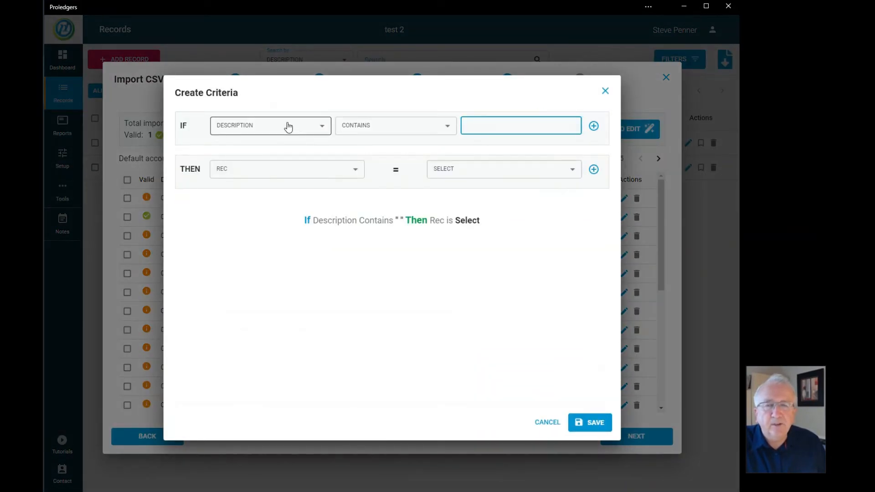
pyautogui.click(595, 129)
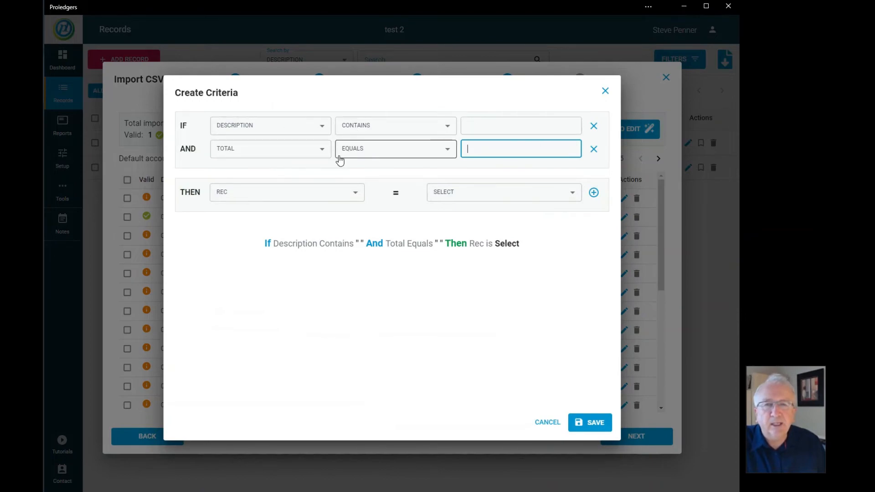
pyautogui.click(307, 154)
pyautogui.click(361, 153)
pyautogui.click(370, 152)
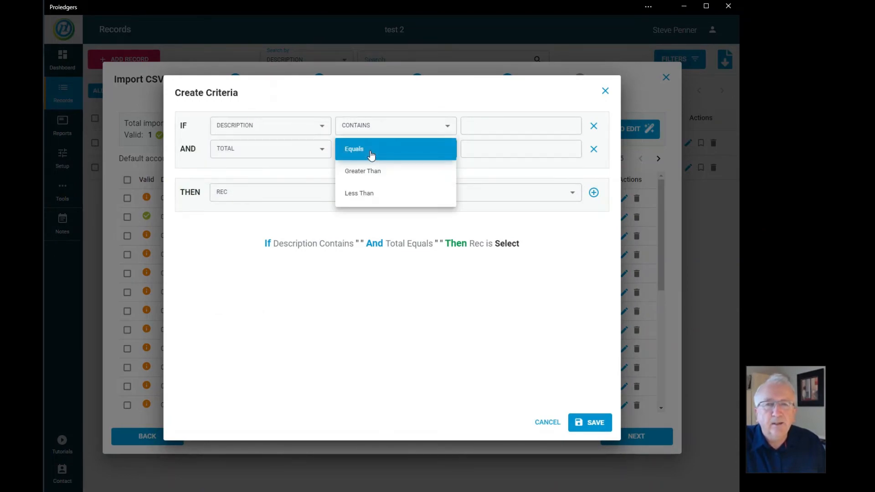
pyautogui.click(272, 178)
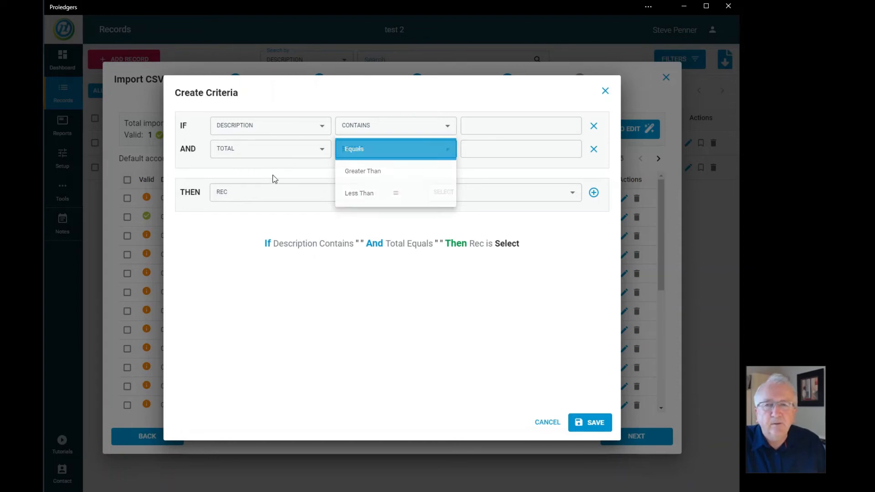
pyautogui.click(285, 156)
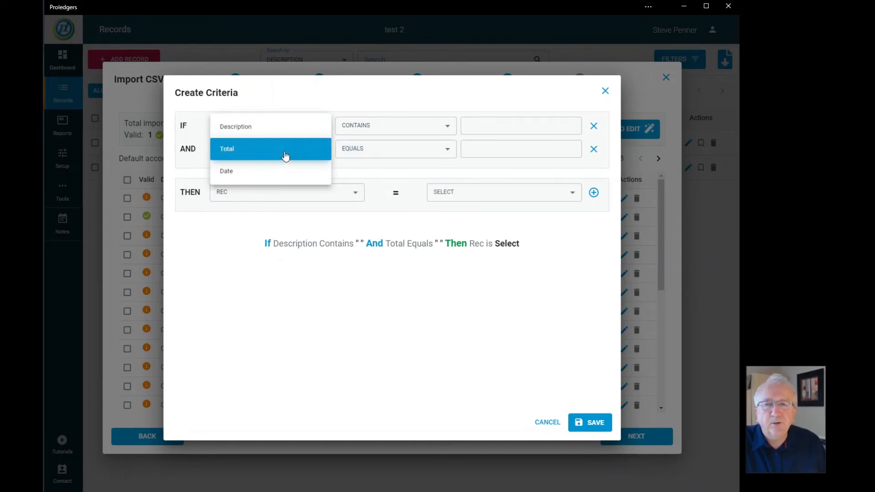
pyautogui.click(280, 173)
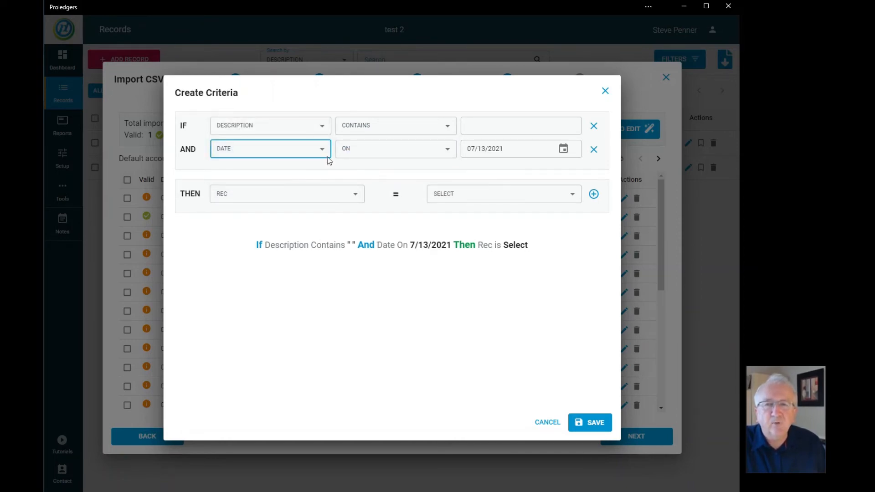
pyautogui.click(306, 147)
pyautogui.click(286, 105)
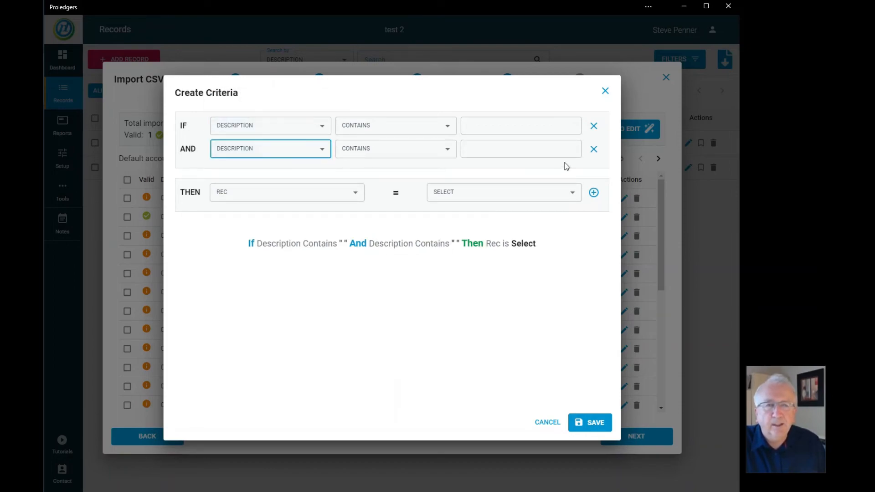
pyautogui.click(593, 150)
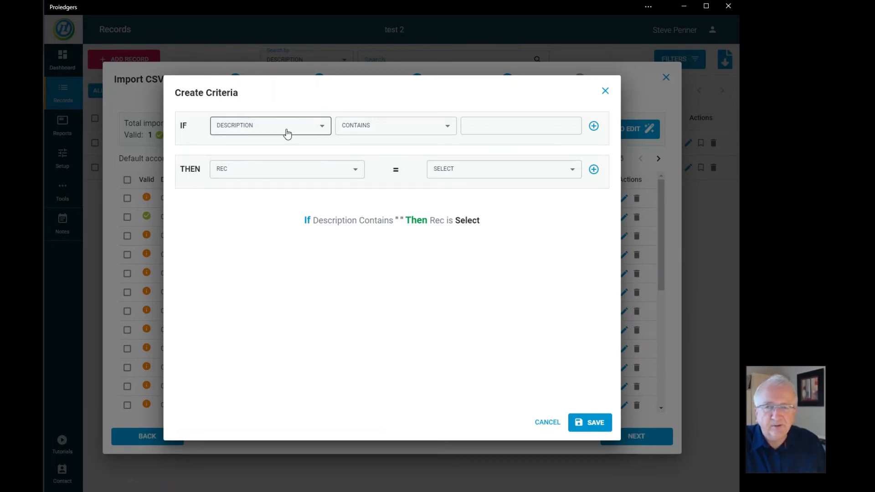
# Check the action field options of the new criterion, discard it unsaved and close the Auto Edit Manager.
pyautogui.click(265, 175)
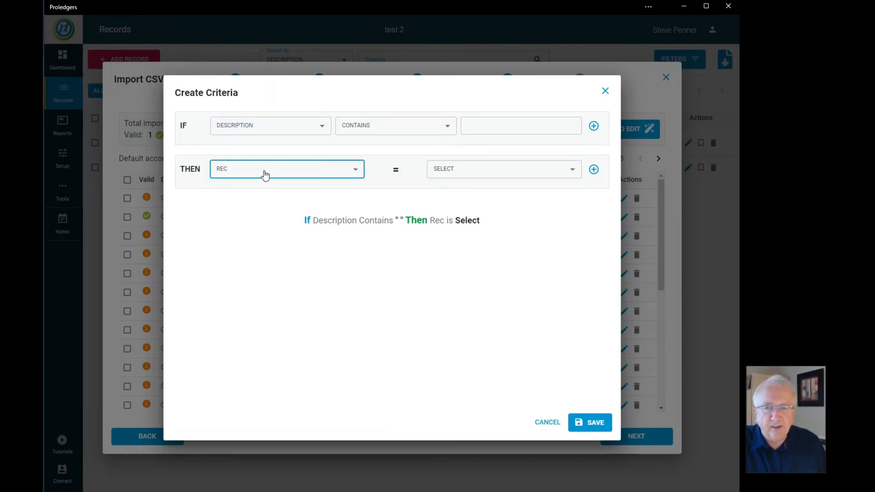
pyautogui.click(542, 221)
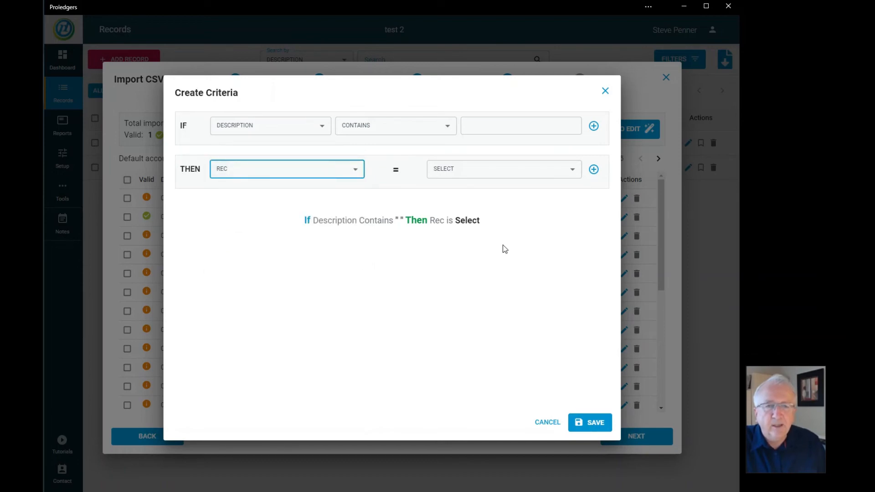
pyautogui.click(606, 91)
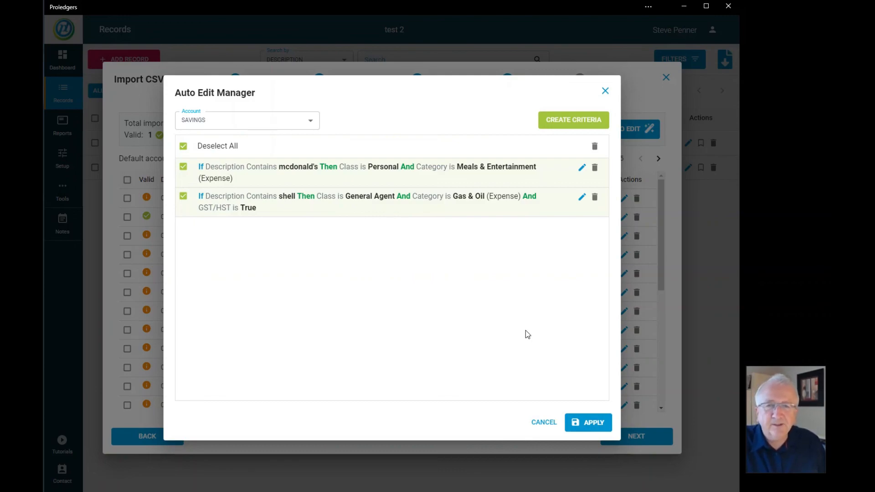
pyautogui.click(604, 93)
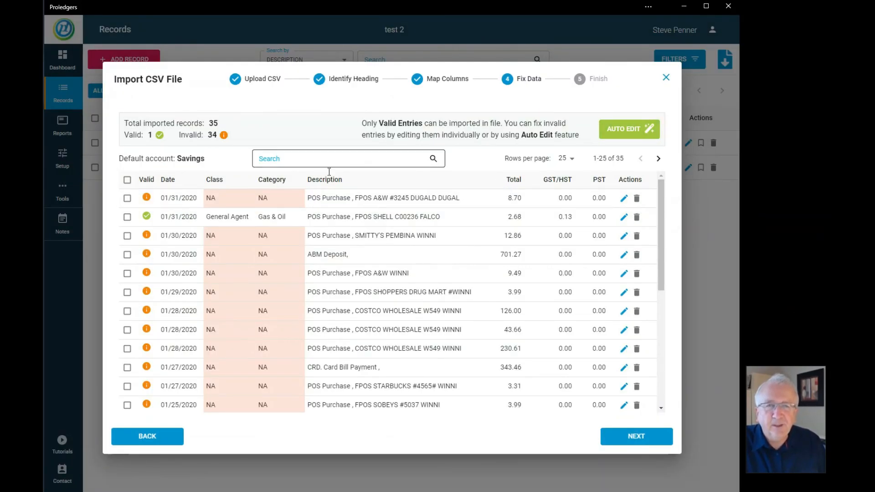